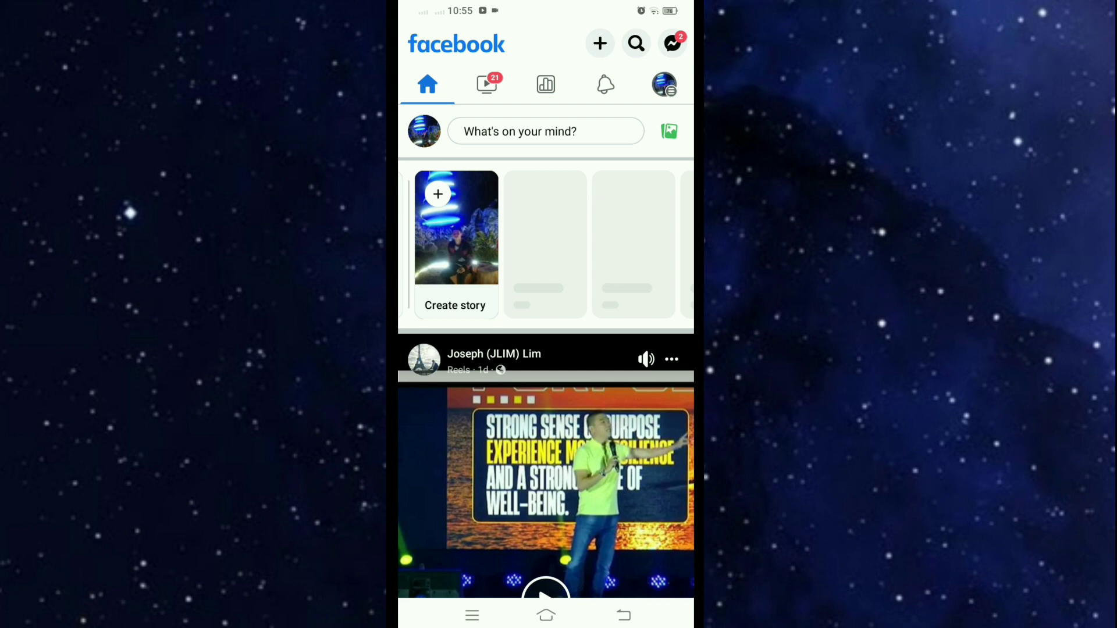
Go to your own profile page and open its profile settings list via the '...' button.
left_click(424, 131)
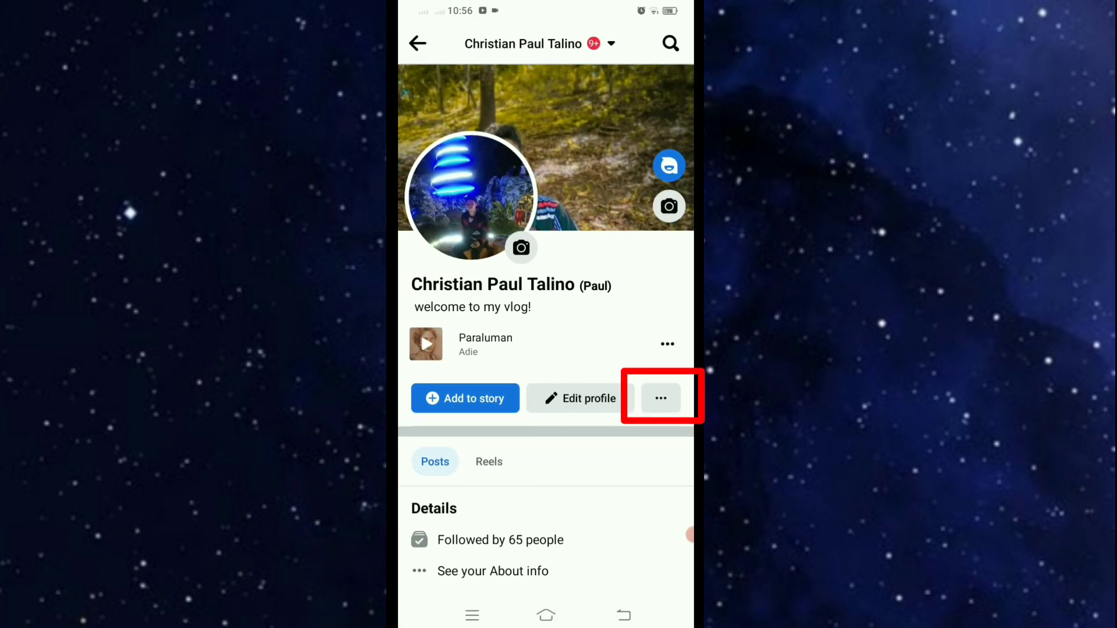
left_click(661, 398)
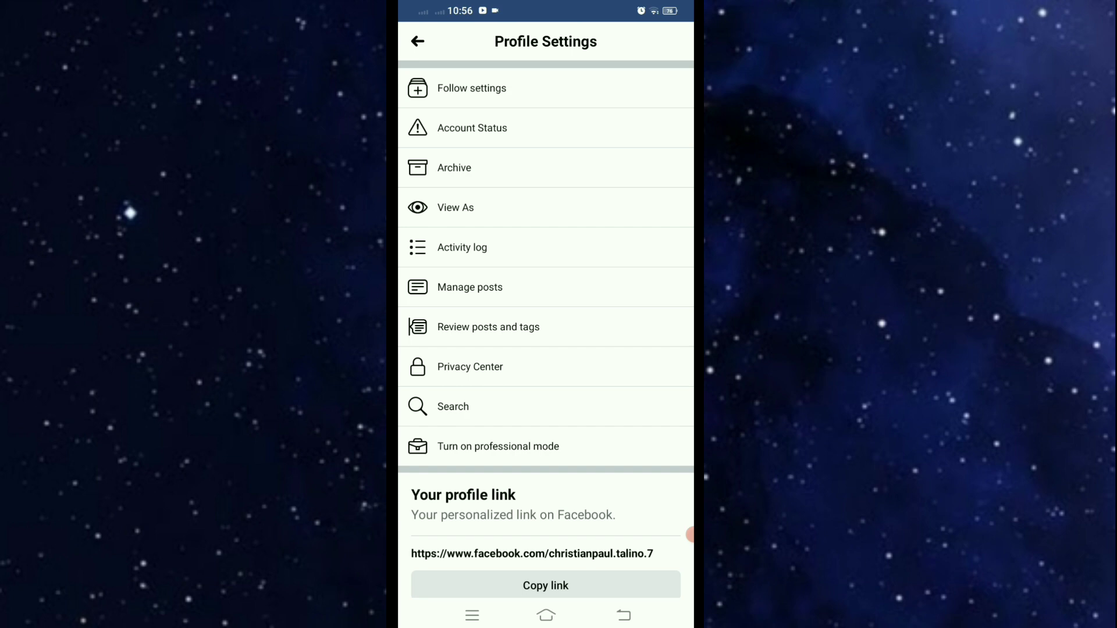
scroll(546, 332, "down", 1)
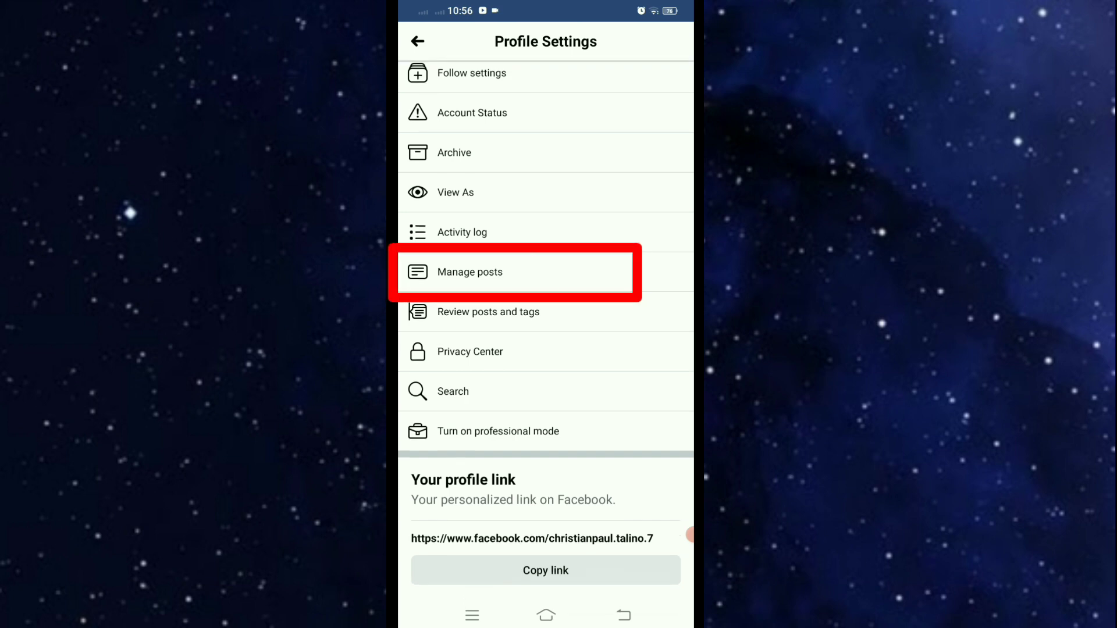
In Manage posts, select the Christmas video, 7 Causes, Baptist salvation and life-before-gadgets posts.
left_click(469, 272)
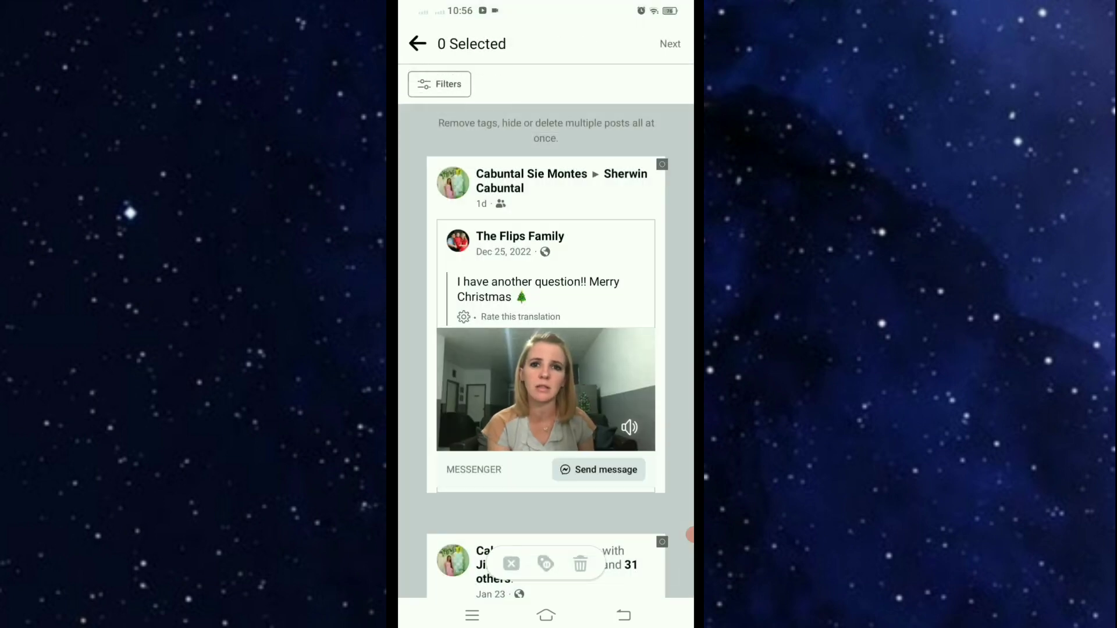
scroll(546, 349, "down", 1)
scroll(546, 349, "up", 1)
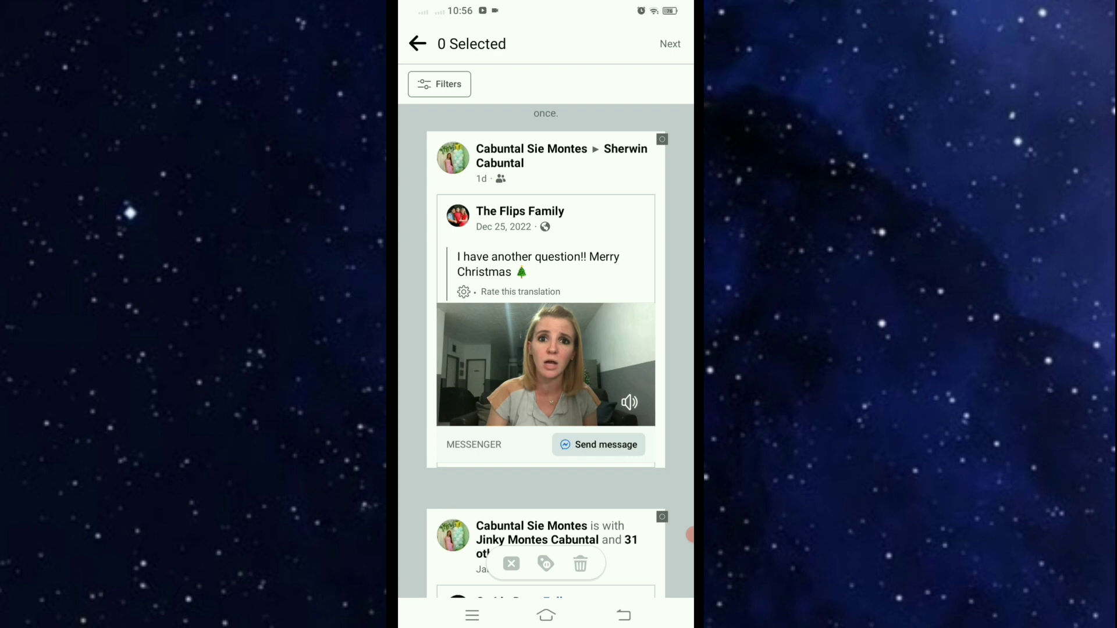
left_click(534, 350)
scroll(534, 349, "down", 3)
left_click(517, 426)
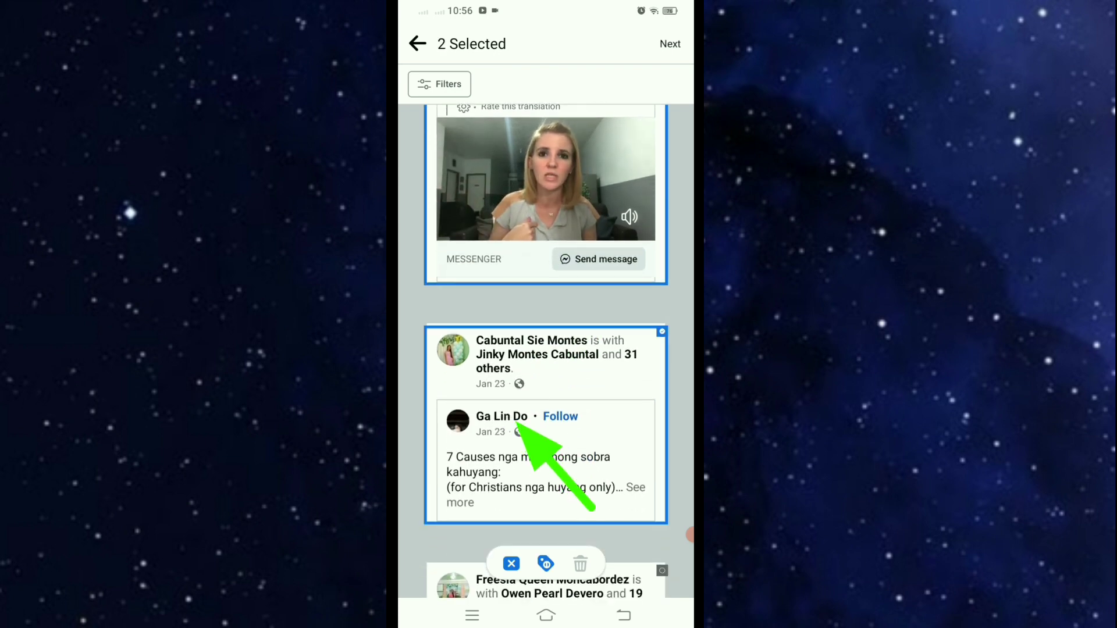
scroll(520, 450, "down", 2)
scroll(519, 450, "down", 2)
left_click(522, 410)
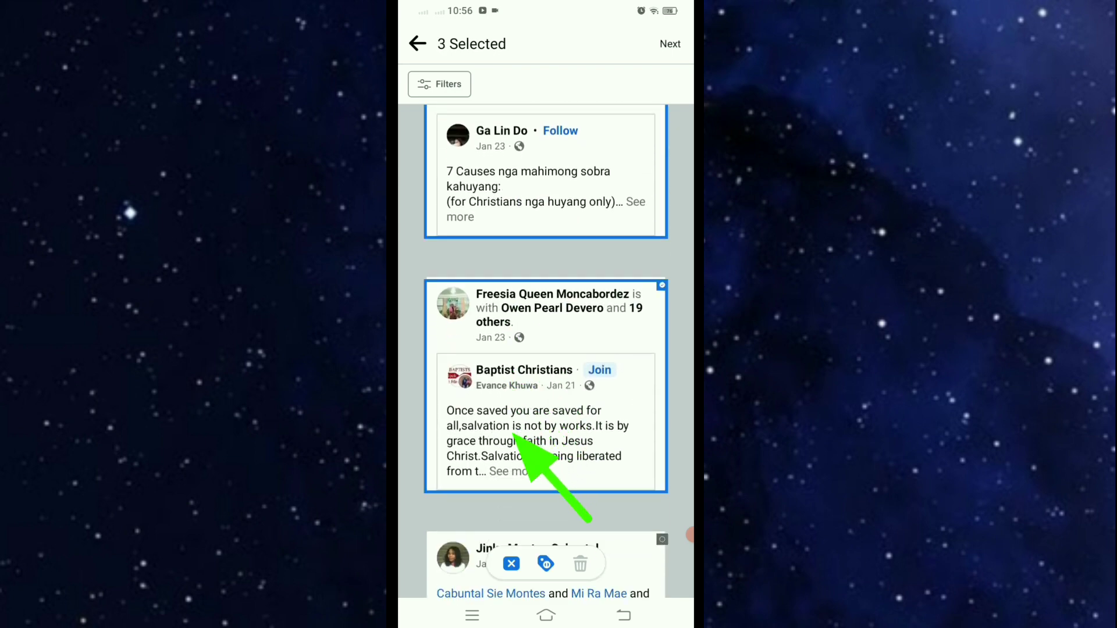
scroll(524, 437, "down", 2)
scroll(520, 449, "down", 3)
left_click(521, 373)
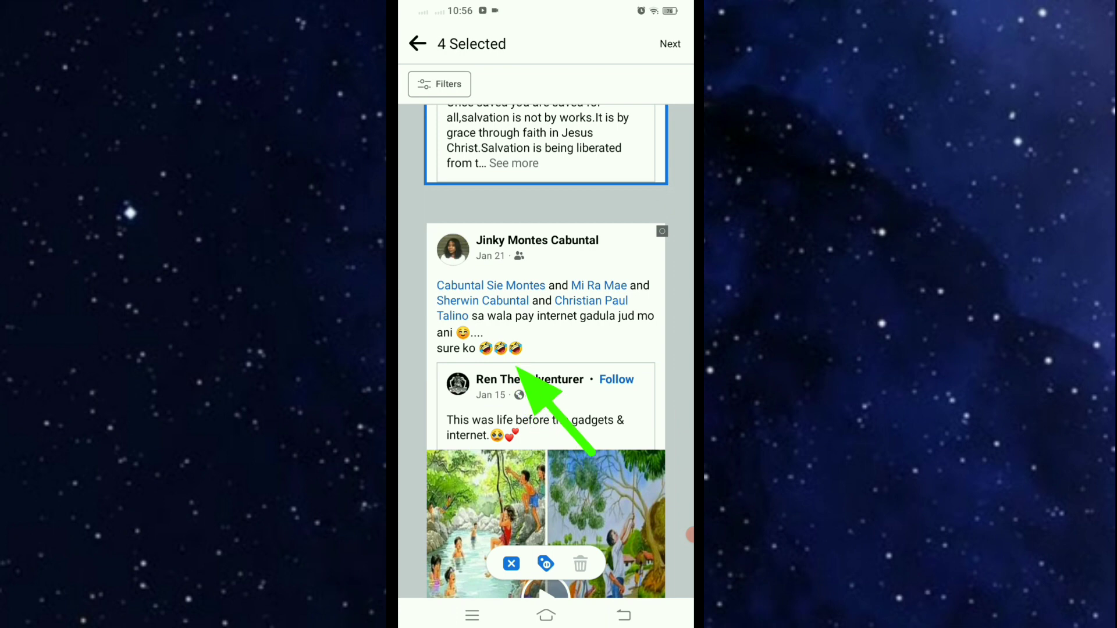
scroll(521, 373, "down", 2)
scroll(545, 349, "up", 5)
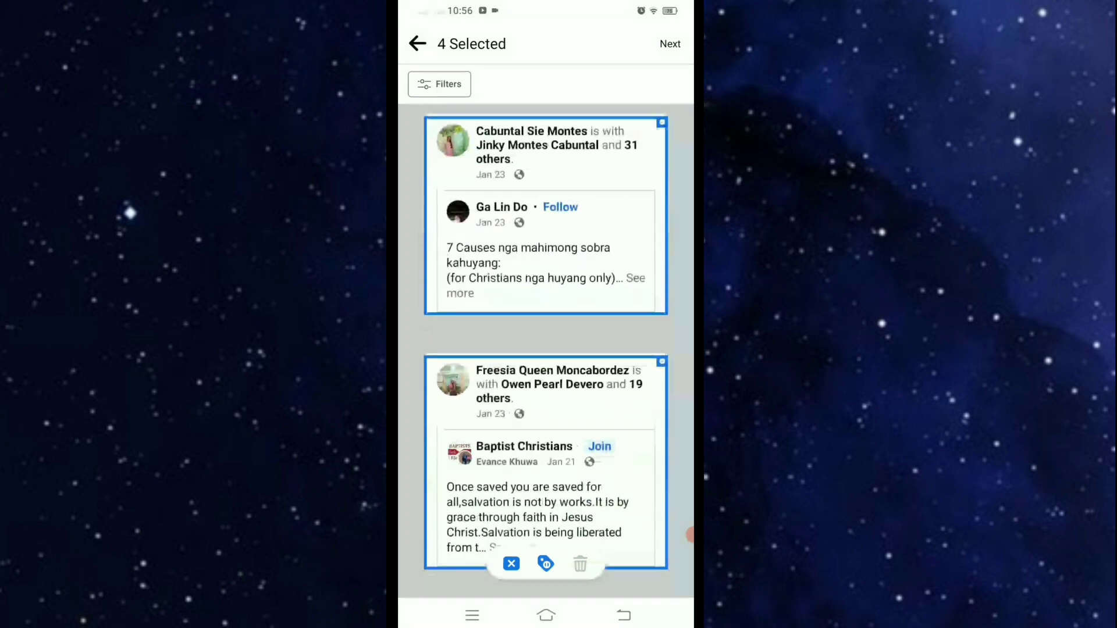
scroll(546, 349, "up", 5)
scroll(545, 350, "down", 2)
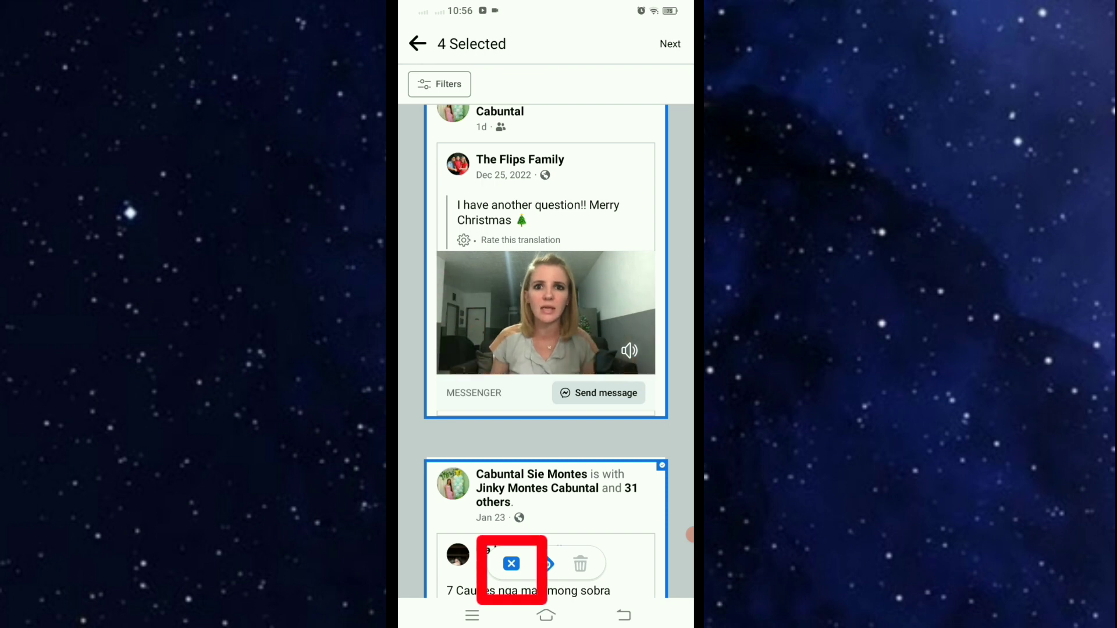
Confirm Hide from timeline for the four selected posts, then select the Job 42:1-6 post.
left_click(511, 564)
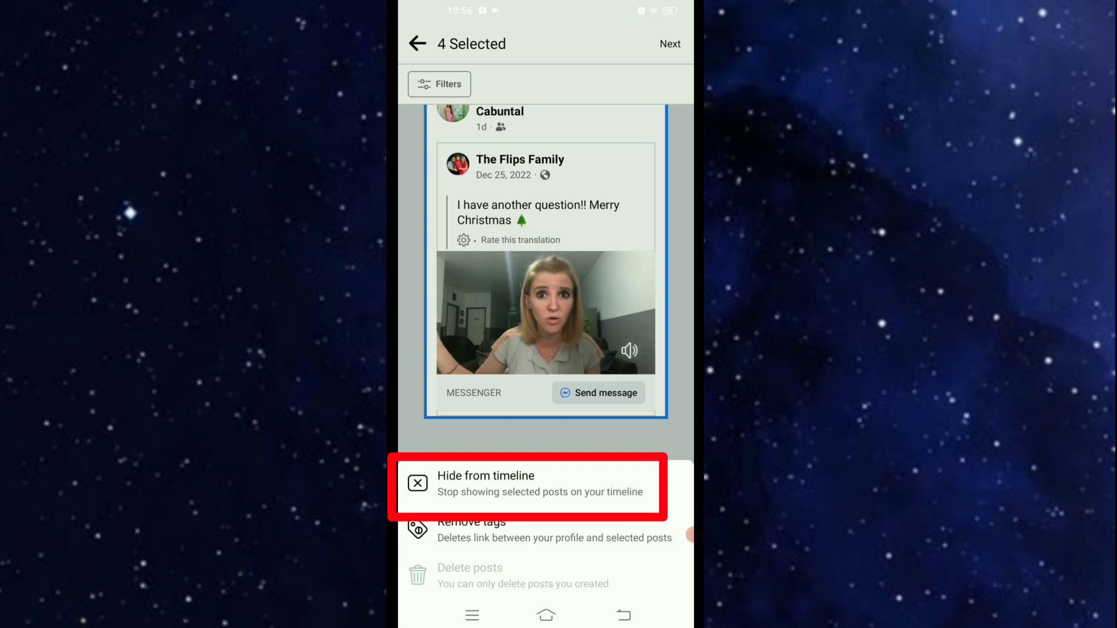
left_click(533, 483)
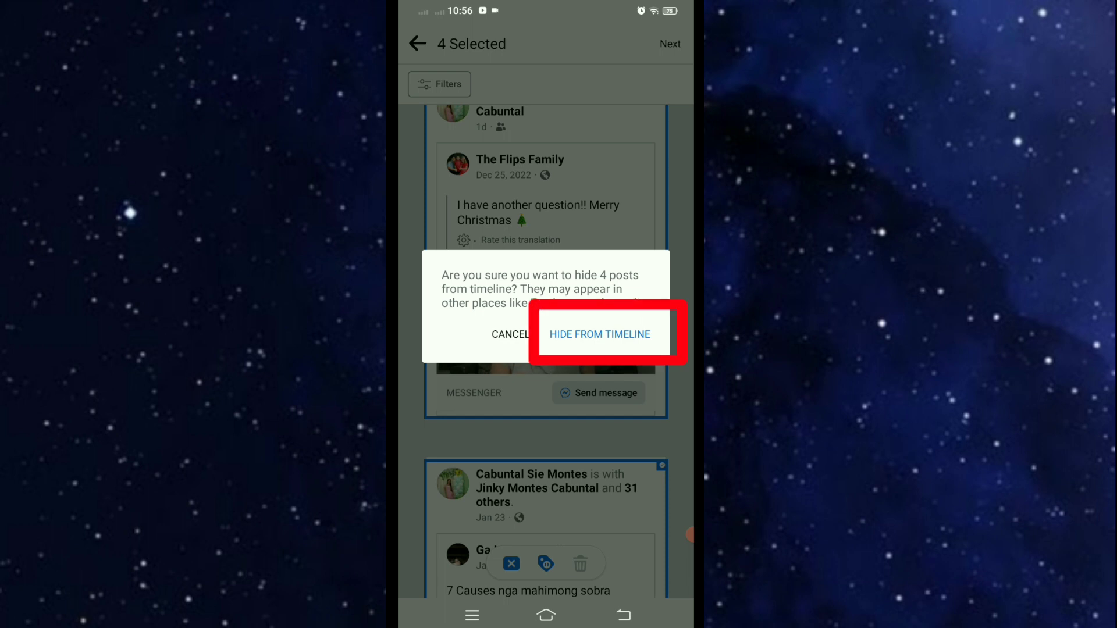
left_click(600, 335)
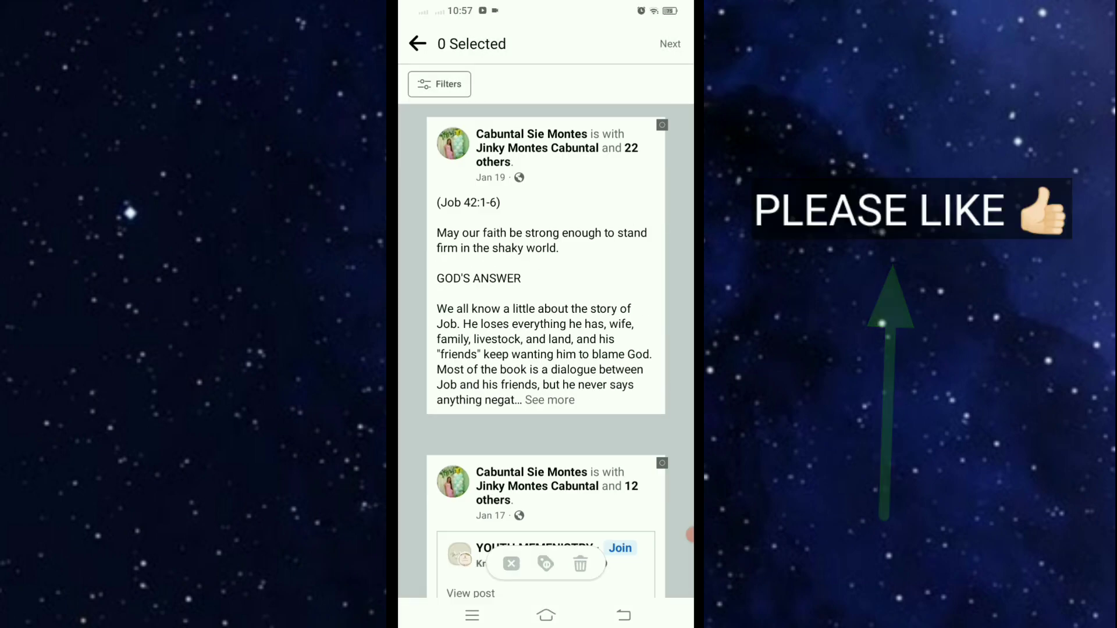
scroll(545, 349, "down", 1)
scroll(546, 350, "up", 1)
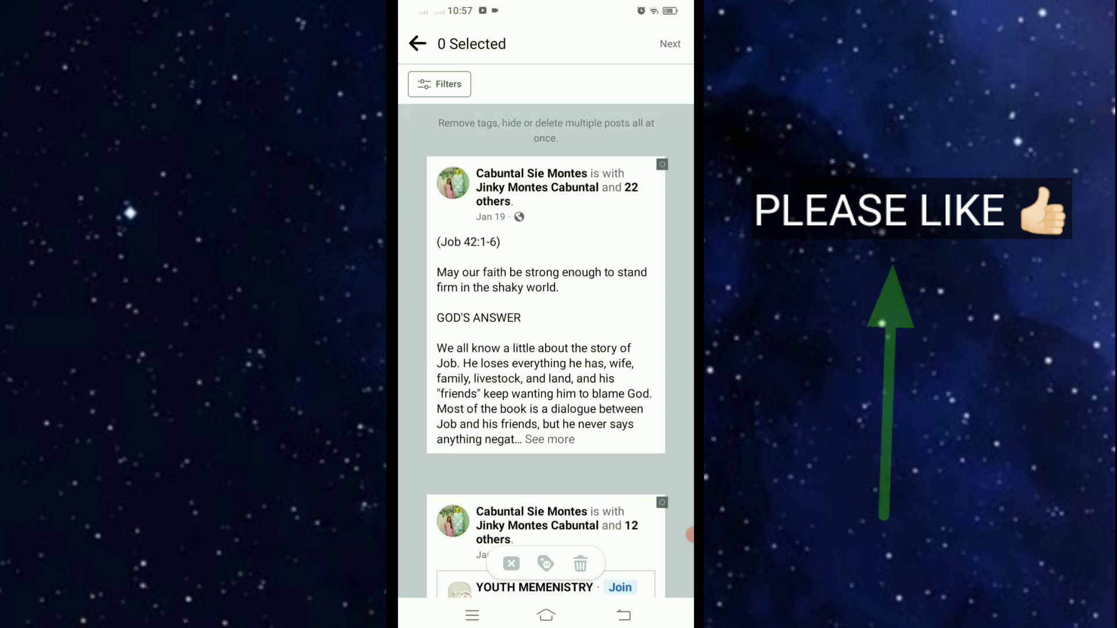
scroll(545, 349, "down", 1)
left_click(546, 262)
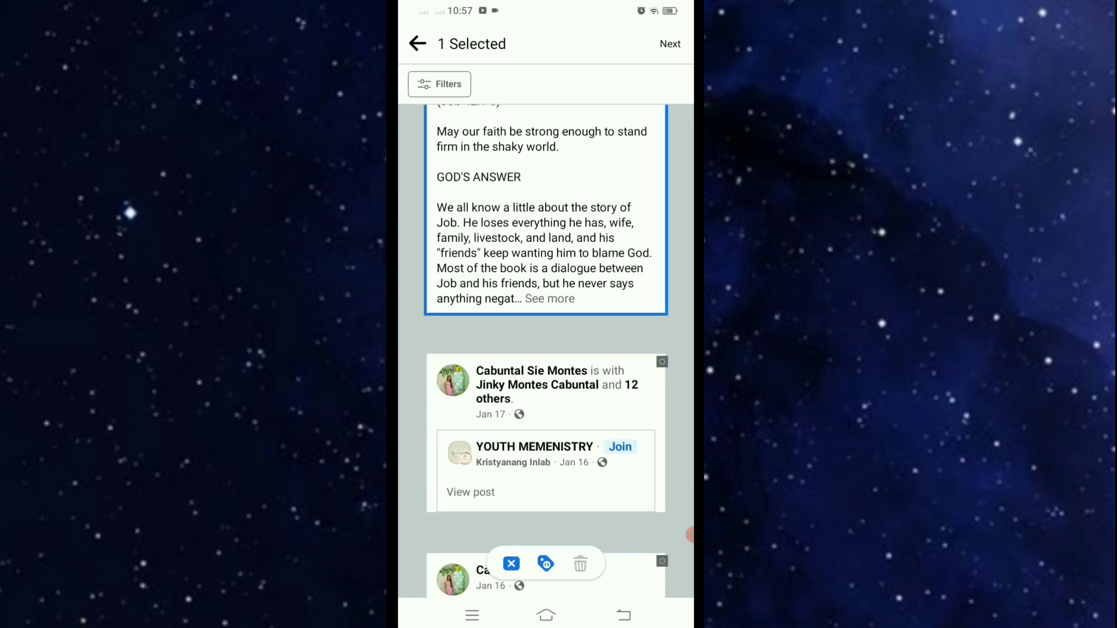